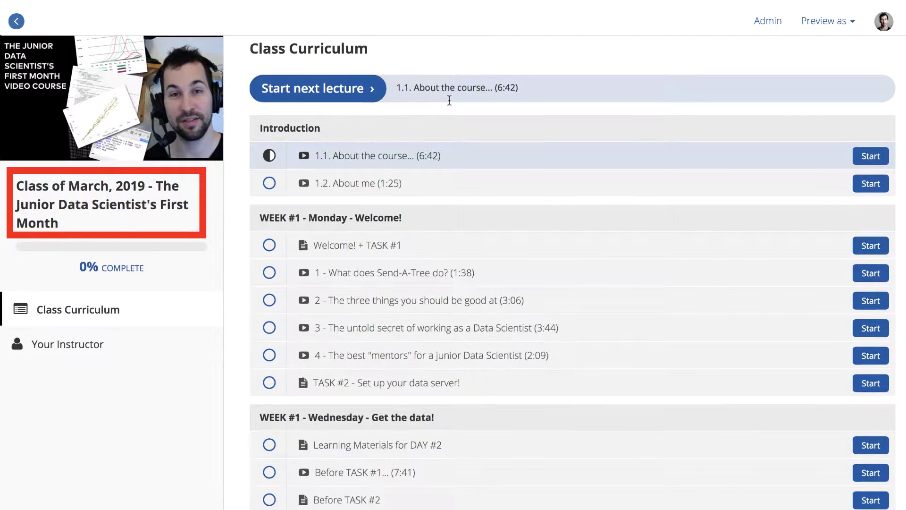
{"action": "scroll", "coordinate": [445, 97], "scroll_direction": "down", "scroll_amount": 5}
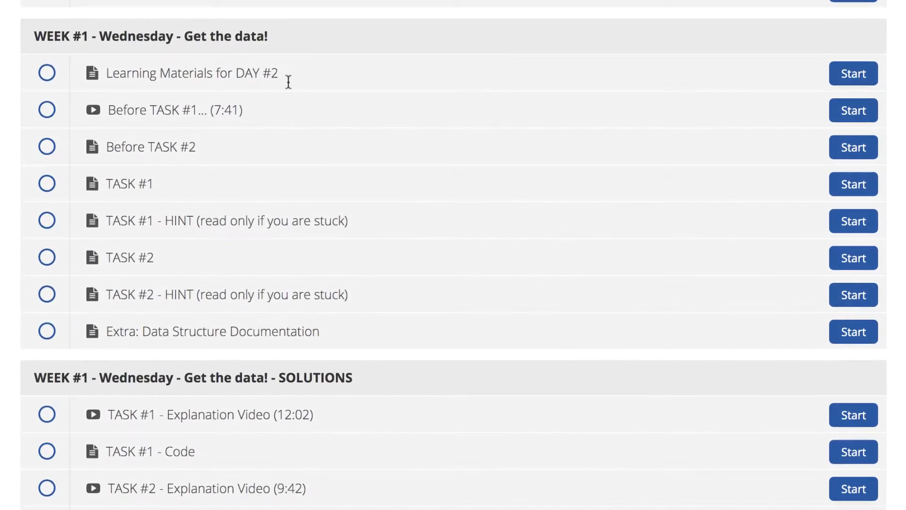
{"action": "scroll", "coordinate": [288, 82], "scroll_direction": "down", "scroll_amount": 8}
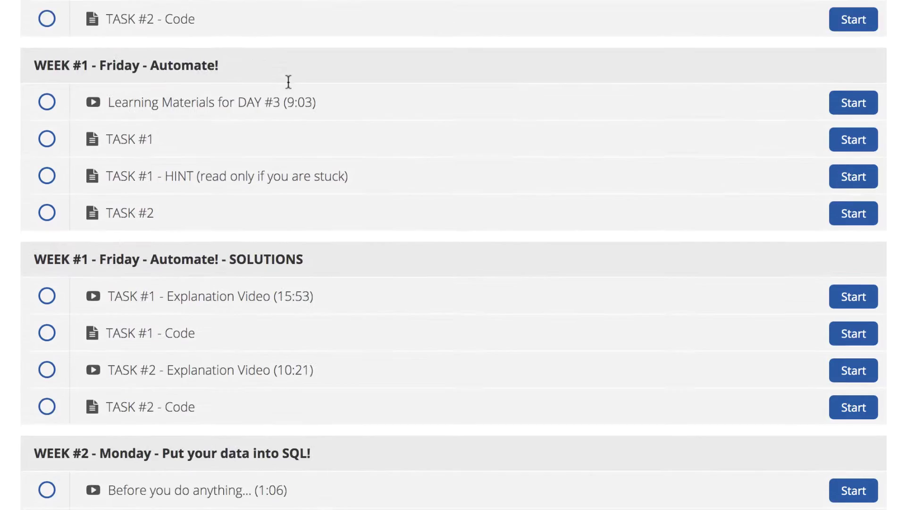
{"action": "scroll", "coordinate": [289, 83], "scroll_direction": "down", "scroll_amount": 3}
{"action": "scroll", "coordinate": [288, 83], "scroll_direction": "down", "scroll_amount": 4}
{"action": "scroll", "coordinate": [288, 83], "scroll_direction": "down", "scroll_amount": 2}
{"action": "scroll", "coordinate": [289, 82], "scroll_direction": "down", "scroll_amount": 5}
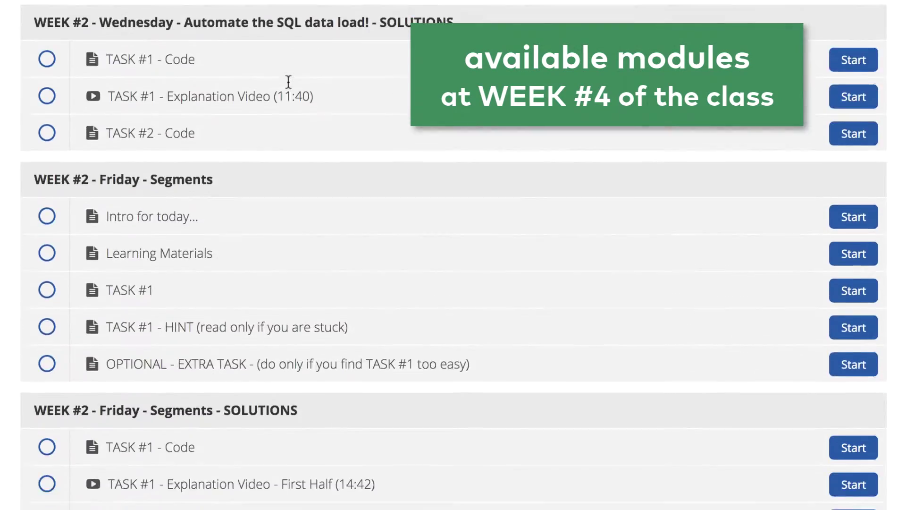
{"action": "scroll", "coordinate": [289, 82], "scroll_direction": "down", "scroll_amount": 1}
{"action": "scroll", "coordinate": [288, 82], "scroll_direction": "down", "scroll_amount": 7}
{"action": "scroll", "coordinate": [291, 88], "scroll_direction": "down", "scroll_amount": 4}
{"action": "scroll", "coordinate": [290, 88], "scroll_direction": "down", "scroll_amount": 6}
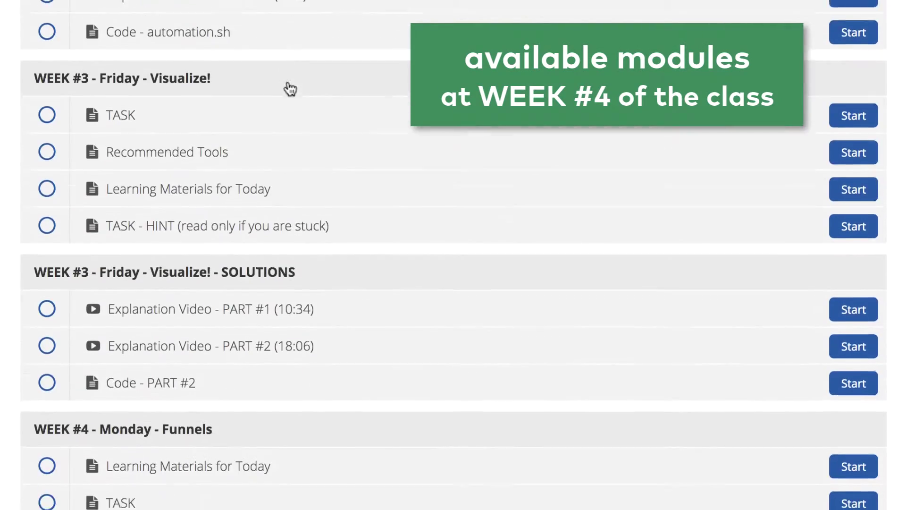
{"action": "scroll", "coordinate": [354, 251], "scroll_direction": "down", "scroll_amount": 1}
{"action": "scroll", "coordinate": [354, 251], "scroll_direction": "down", "scroll_amount": 5}
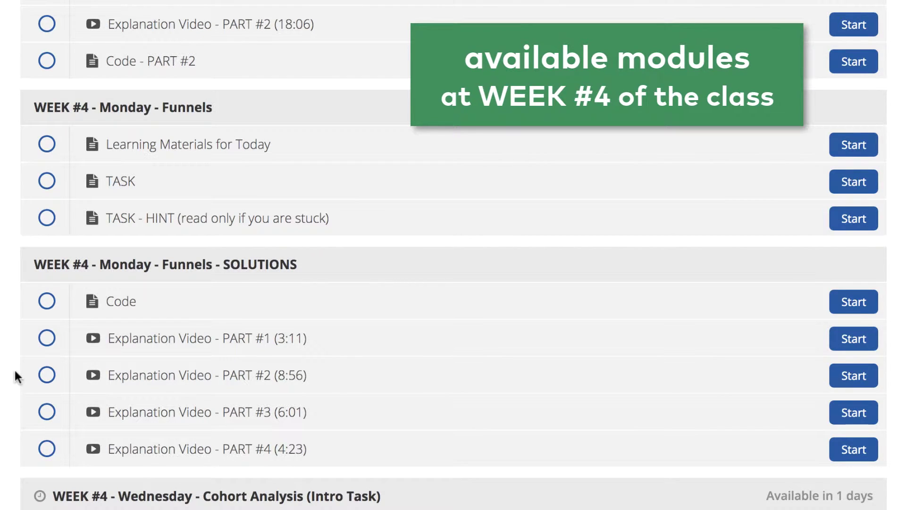
{"action": "scroll", "coordinate": [14, 388], "scroll_direction": "down", "scroll_amount": 1}
{"action": "scroll", "coordinate": [14, 390], "scroll_direction": "down", "scroll_amount": 1}
{"action": "scroll", "coordinate": [14, 388], "scroll_direction": "down", "scroll_amount": 2}
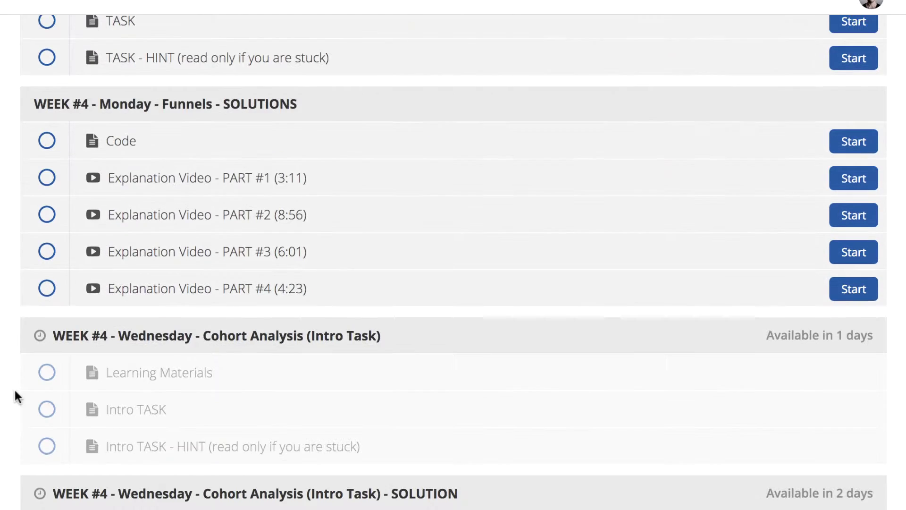
{"action": "scroll", "coordinate": [14, 389], "scroll_direction": "down", "scroll_amount": 1}
{"action": "scroll", "coordinate": [14, 388], "scroll_direction": "down", "scroll_amount": 1}
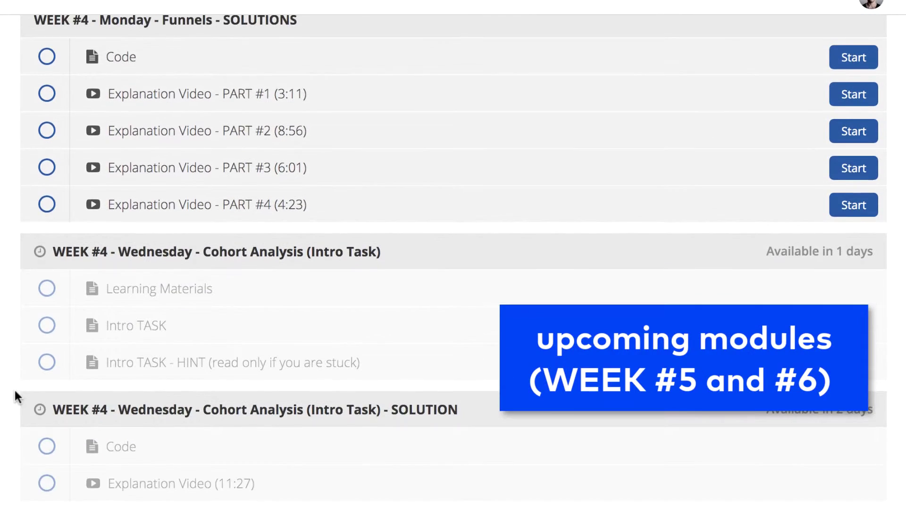
{"action": "scroll", "coordinate": [13, 387], "scroll_direction": "down", "scroll_amount": 3}
{"action": "scroll", "coordinate": [14, 387], "scroll_direction": "down", "scroll_amount": 2}
{"action": "scroll", "coordinate": [13, 387], "scroll_direction": "down", "scroll_amount": 2}
{"action": "scroll", "coordinate": [14, 388], "scroll_direction": "down", "scroll_amount": 1}
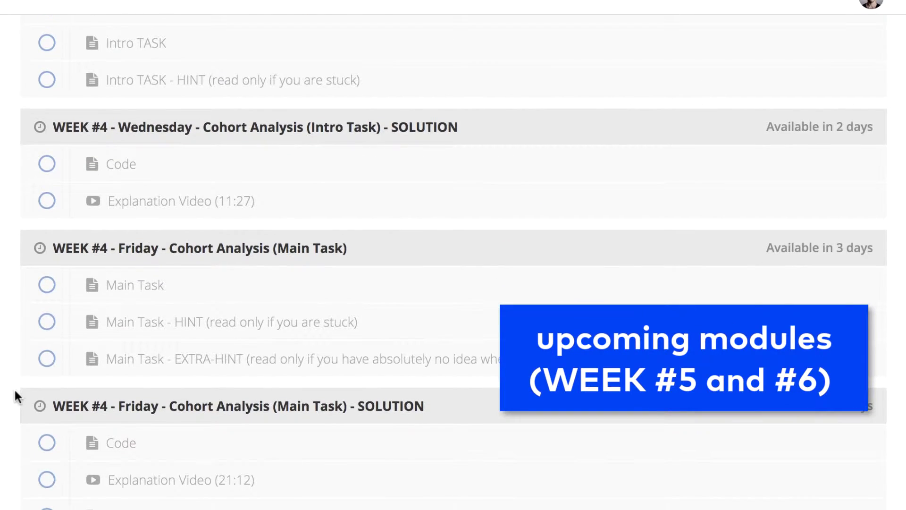
{"action": "scroll", "coordinate": [14, 388], "scroll_direction": "down", "scroll_amount": 2}
{"action": "scroll", "coordinate": [14, 389], "scroll_direction": "down", "scroll_amount": 3}
{"action": "scroll", "coordinate": [14, 388], "scroll_direction": "down", "scroll_amount": 2}
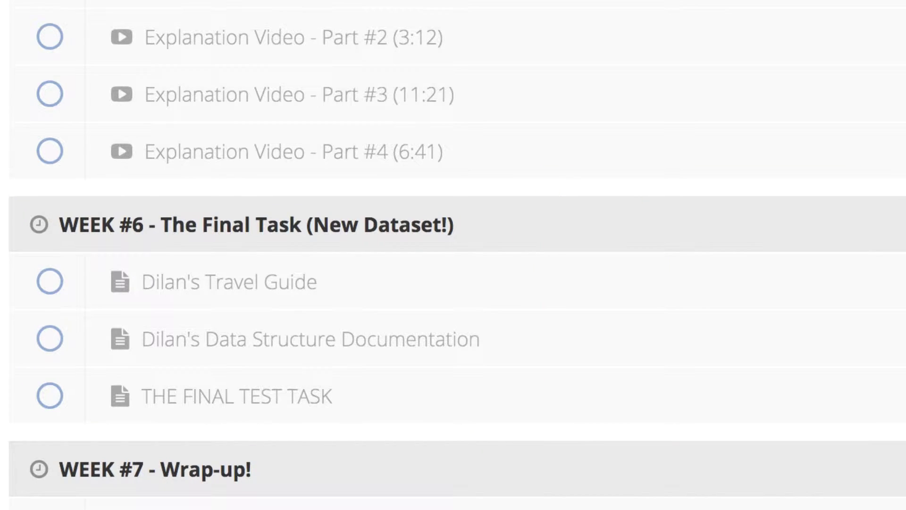
{"action": "scroll", "coordinate": [453, 255], "scroll_direction": "up", "scroll_amount": 1}
{"action": "scroll", "coordinate": [454, 255], "scroll_direction": "up", "scroll_amount": 3}
{"action": "scroll", "coordinate": [453, 255], "scroll_direction": "up", "scroll_amount": 3}
{"action": "scroll", "coordinate": [453, 254], "scroll_direction": "up", "scroll_amount": 3}
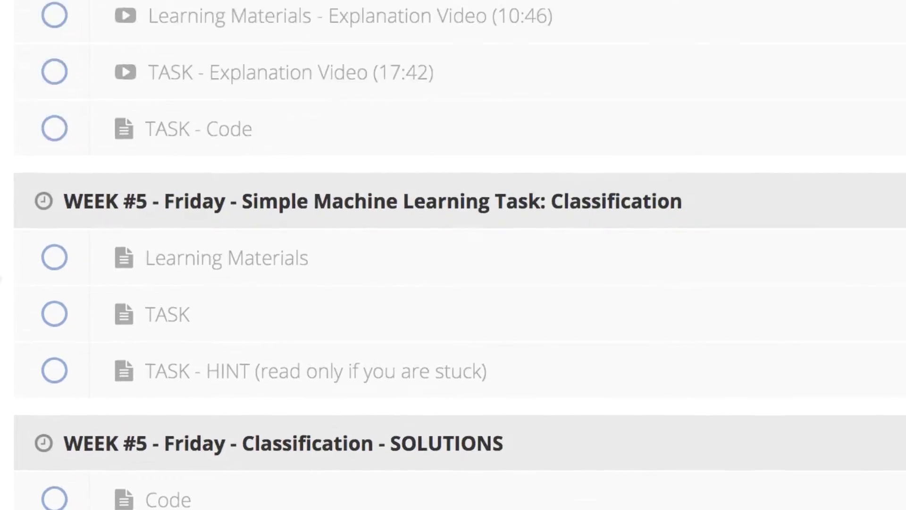
{"action": "scroll", "coordinate": [236, 323], "scroll_direction": "up", "scroll_amount": 2}
{"action": "scroll", "coordinate": [236, 323], "scroll_direction": "up", "scroll_amount": 2}
{"action": "scroll", "coordinate": [236, 323], "scroll_direction": "up", "scroll_amount": 3}
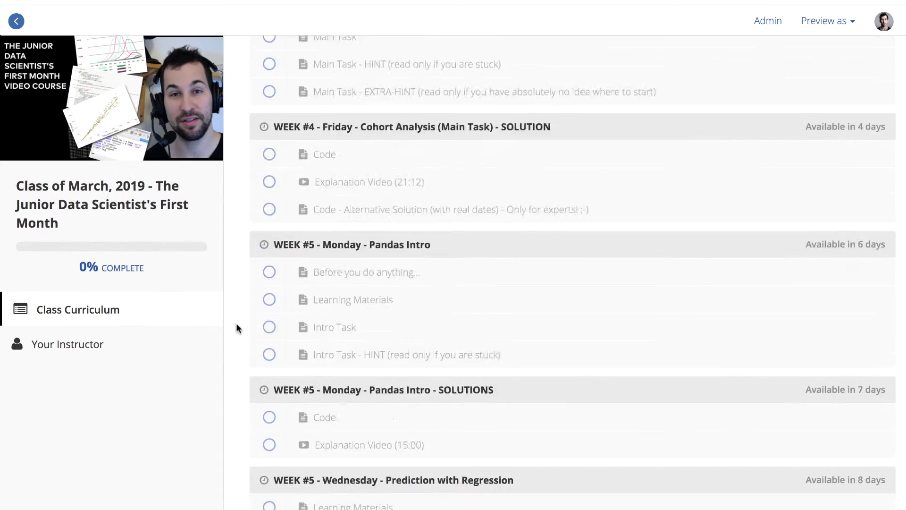
{"action": "scroll", "coordinate": [236, 323], "scroll_direction": "up", "scroll_amount": 5}
{"action": "scroll", "coordinate": [236, 324], "scroll_direction": "up", "scroll_amount": 5}
{"action": "scroll", "coordinate": [236, 323], "scroll_direction": "up", "scroll_amount": 2}
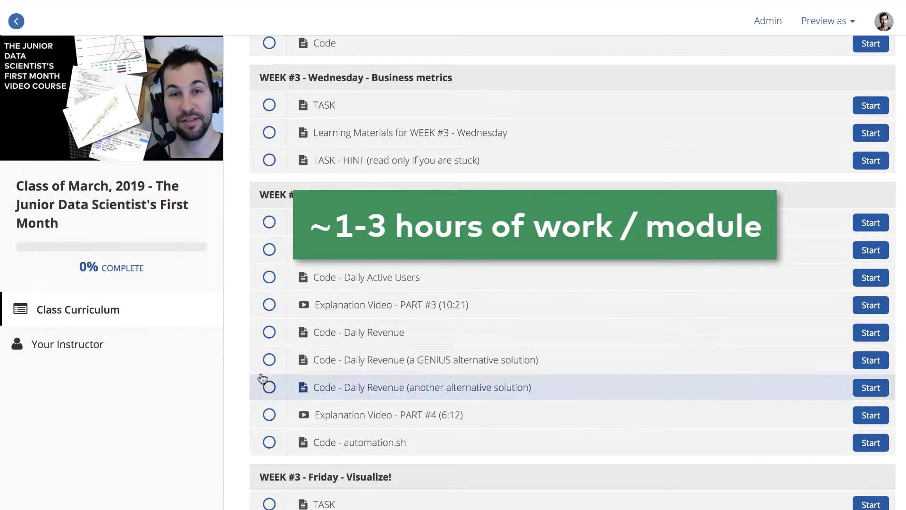
Step: Open the Week #3 Wednesday TASK lecture, then its Learning Materials lecture
{"action": "left_click", "coordinate": [343, 106]}
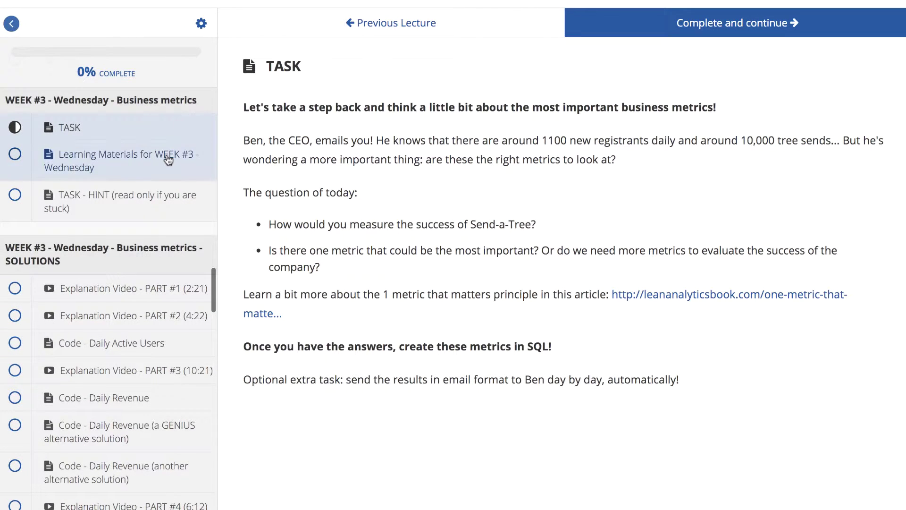
{"action": "left_click", "coordinate": [168, 159]}
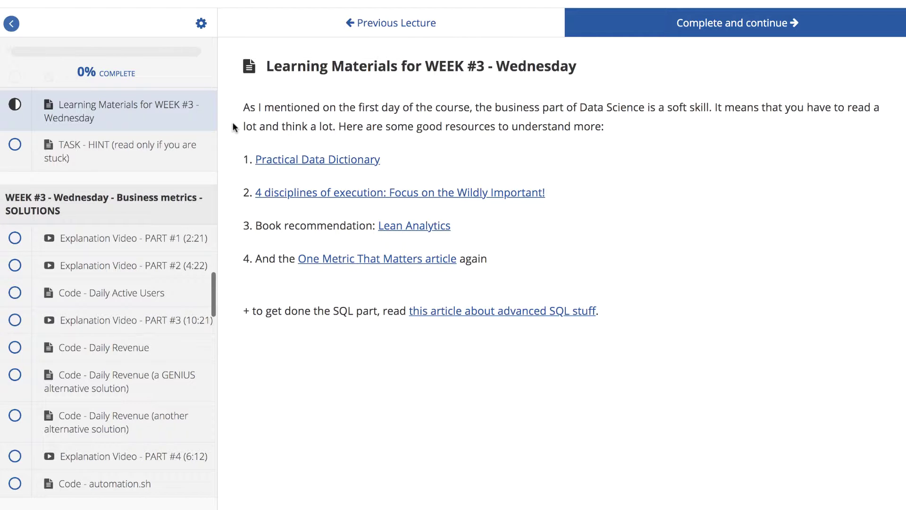
Step: Open the Week #3 Wednesday 'TASK - HINT (read only if you are stuck)' lecture
{"action": "left_click", "coordinate": [163, 153]}
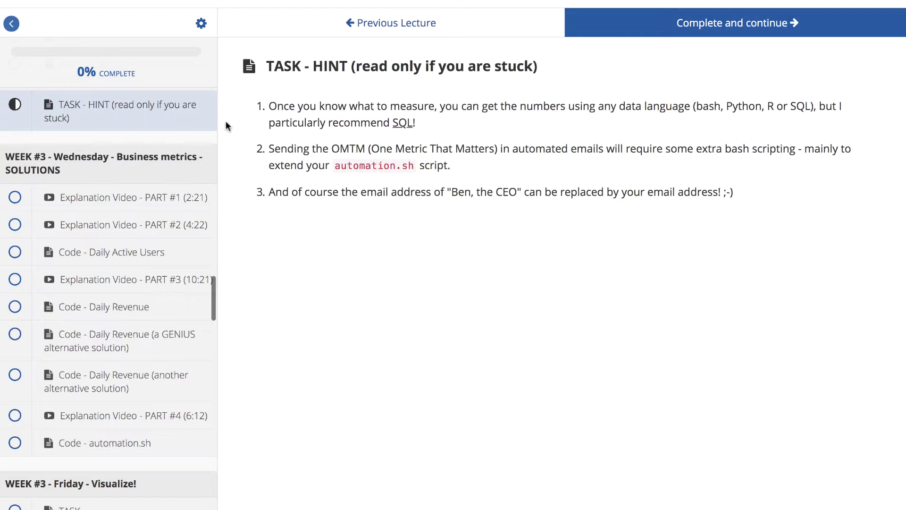
{"action": "scroll", "coordinate": [170, 179], "scroll_direction": "up", "scroll_amount": 3}
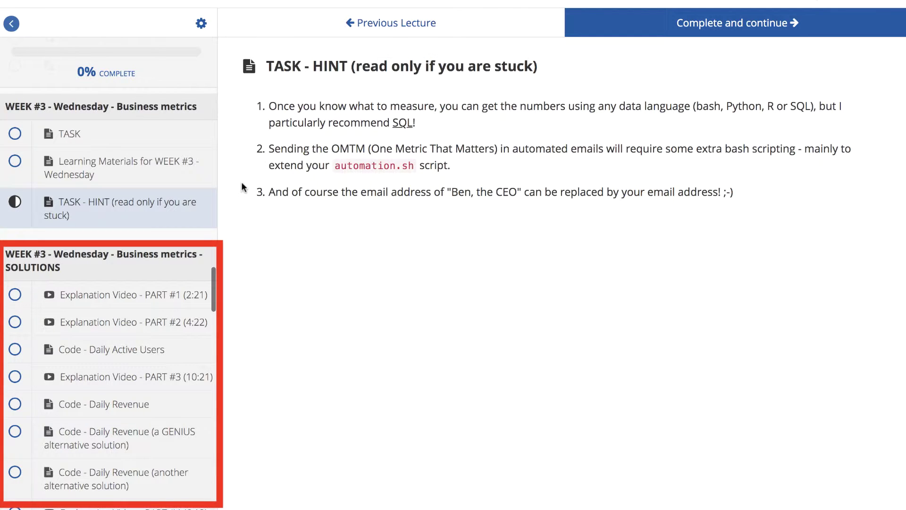
Step: Watch Explanation Video Part #2 to about 4:02, then open the Code - Daily Revenue lecture
{"action": "left_click", "coordinate": [152, 306]}
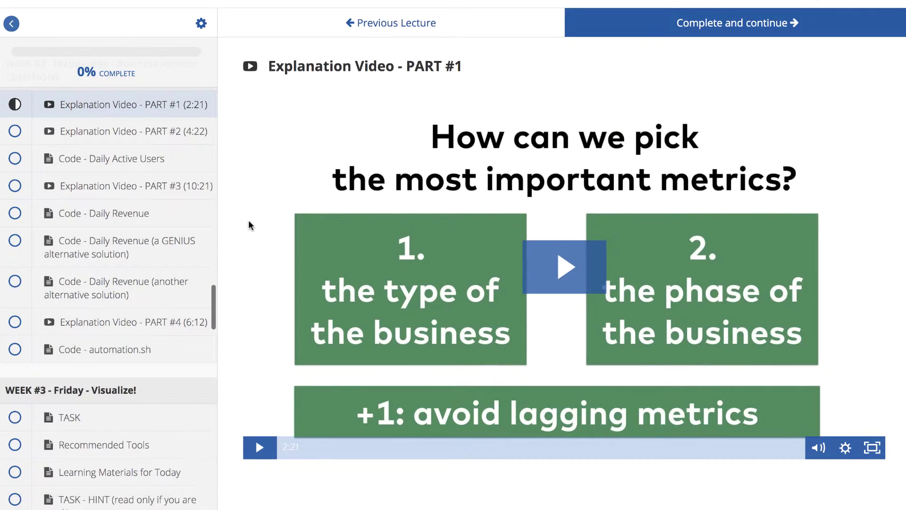
{"action": "left_click", "coordinate": [178, 134]}
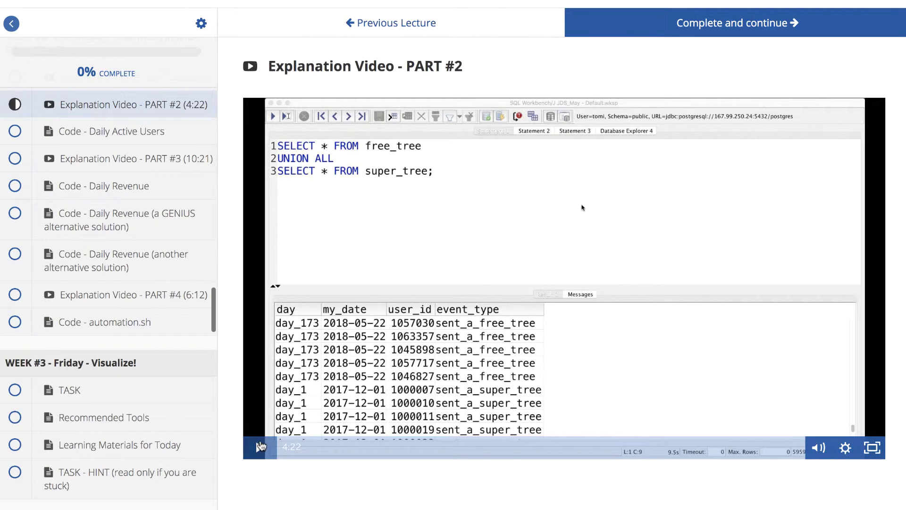
{"action": "left_click", "coordinate": [564, 267]}
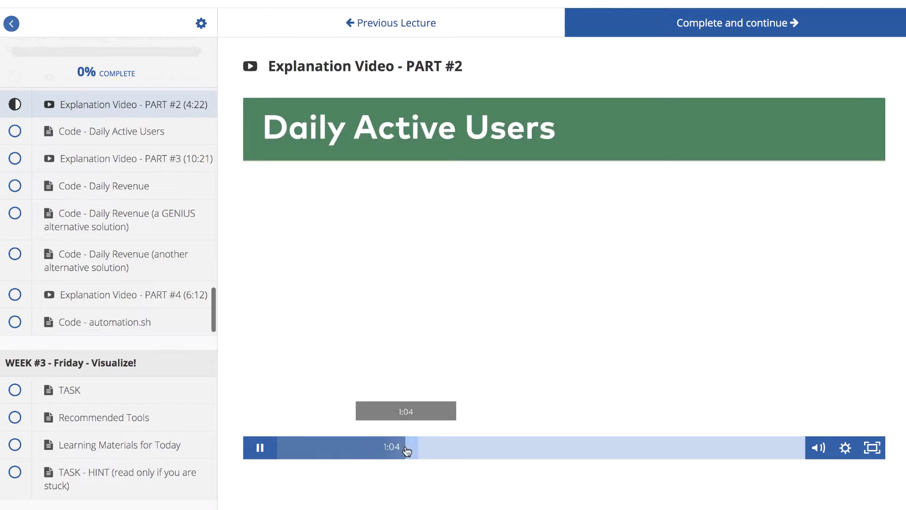
{"action": "left_click_drag", "start_coordinate": [282, 447], "coordinate": [721, 451]}
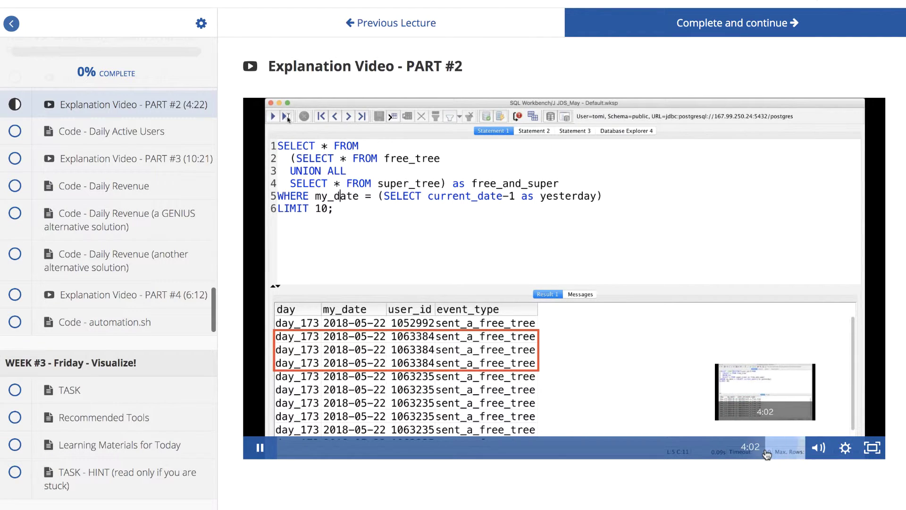
{"action": "left_click_drag", "start_coordinate": [722, 452], "coordinate": [765, 451]}
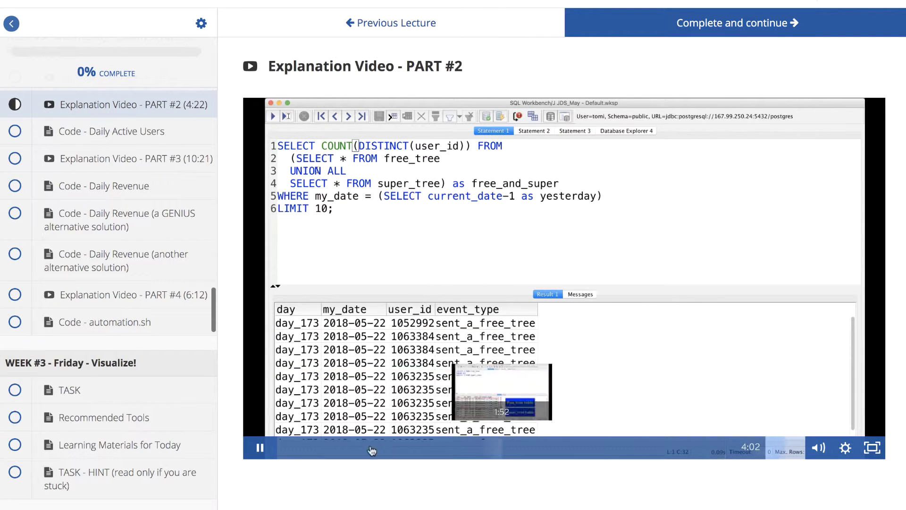
{"action": "left_click", "coordinate": [262, 456]}
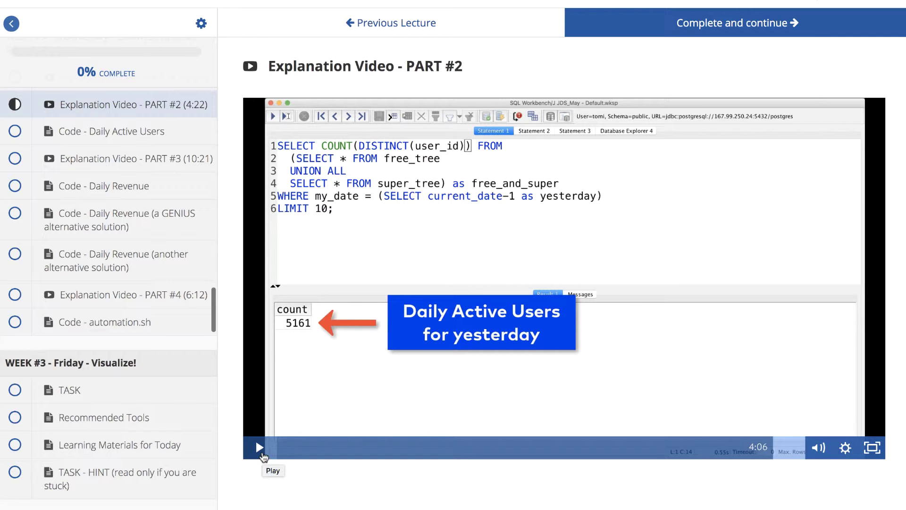
{"action": "left_click", "coordinate": [160, 194]}
{"action": "scroll", "coordinate": [159, 184], "scroll_direction": "up", "scroll_amount": 2}
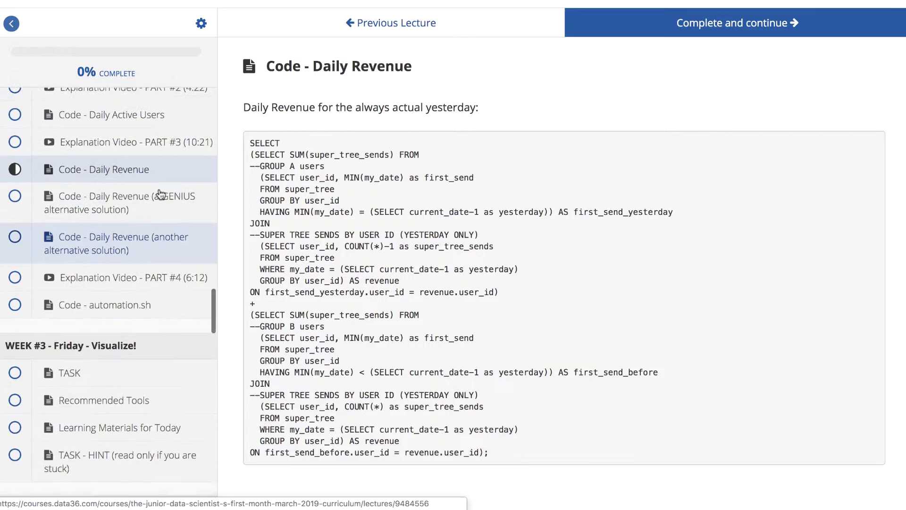
Step: View Code - Daily Active Users and both alternative daily revenue solutions, then return to Class Curriculum
{"action": "left_click", "coordinate": [155, 151]}
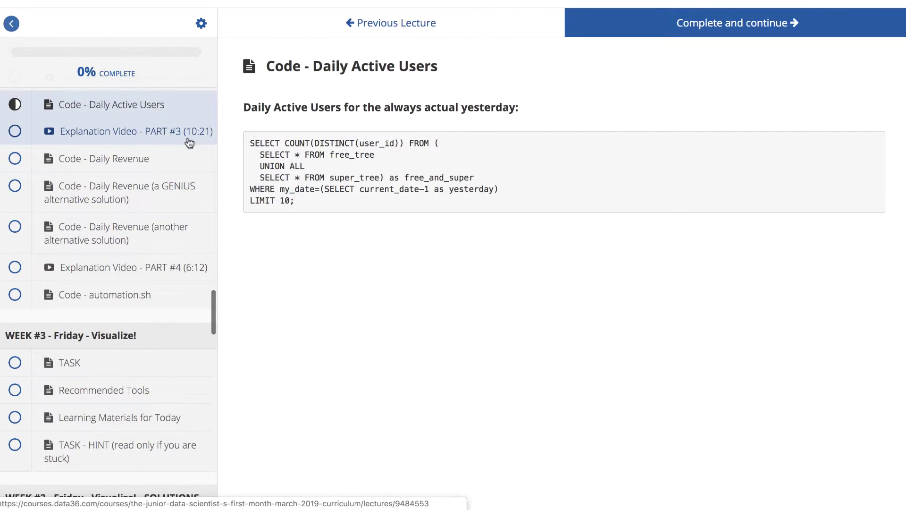
{"action": "left_click", "coordinate": [183, 160]}
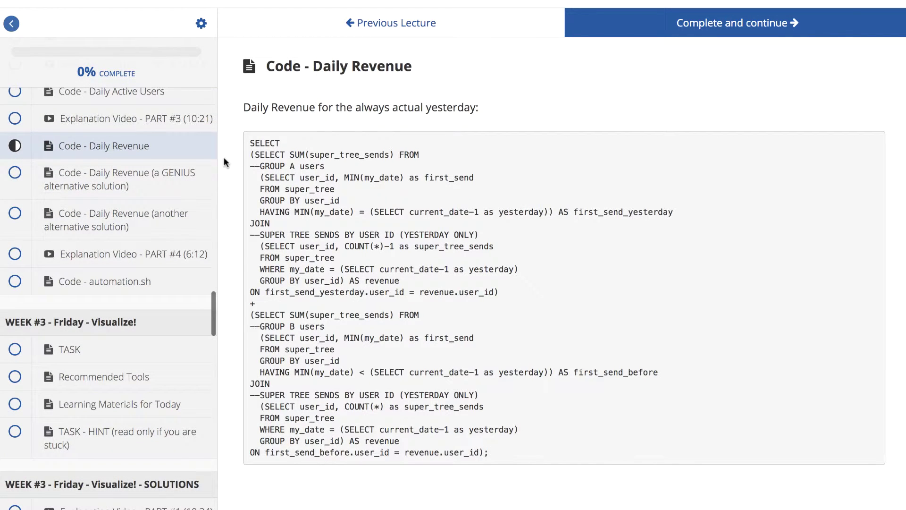
{"action": "left_click", "coordinate": [179, 176]}
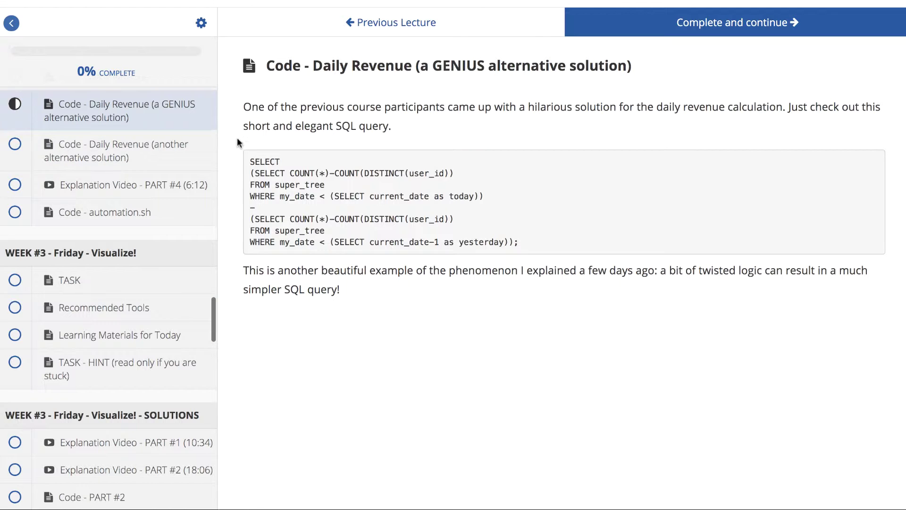
{"action": "left_click", "coordinate": [173, 148]}
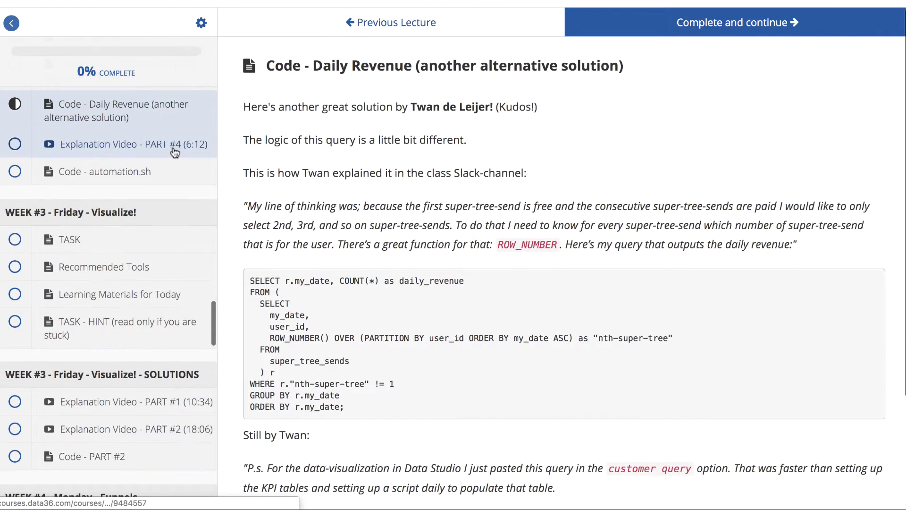
{"action": "scroll", "coordinate": [368, 151], "scroll_direction": "down", "scroll_amount": 2}
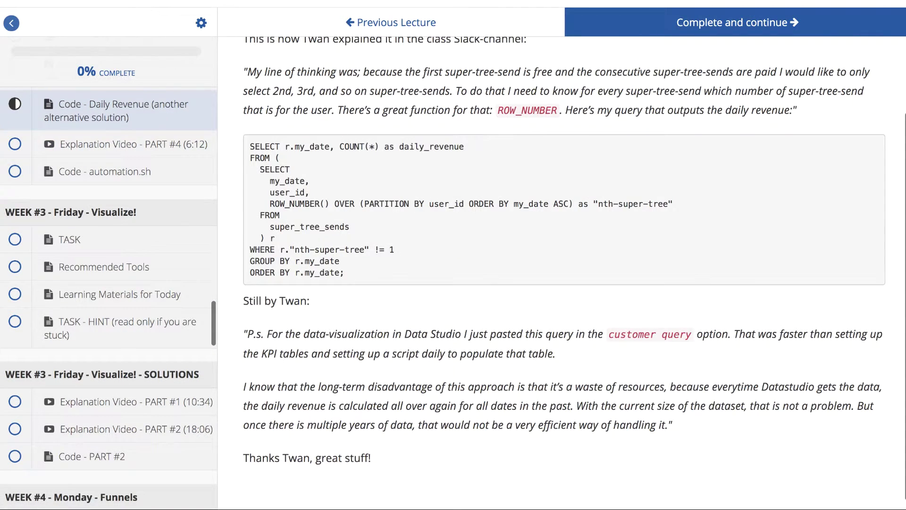
{"action": "left_click", "coordinate": [12, 24]}
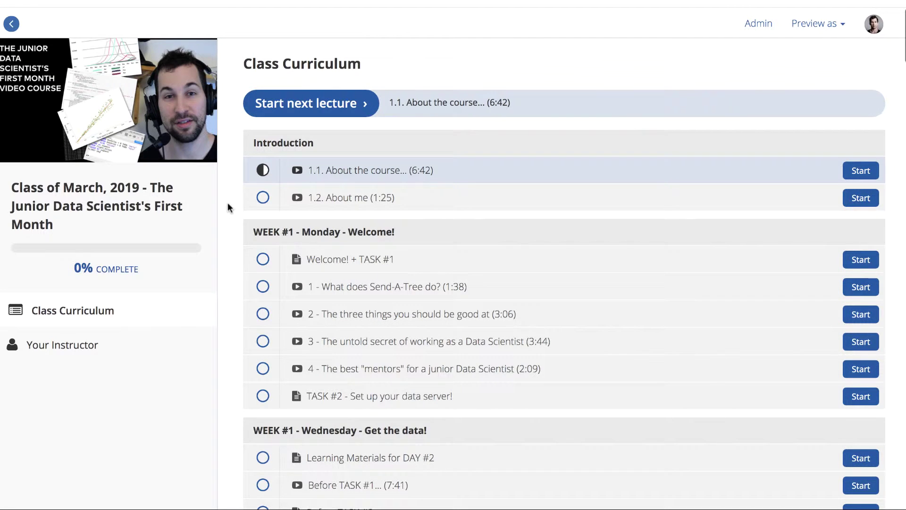
{"action": "scroll", "coordinate": [227, 203], "scroll_direction": "down", "scroll_amount": 2}
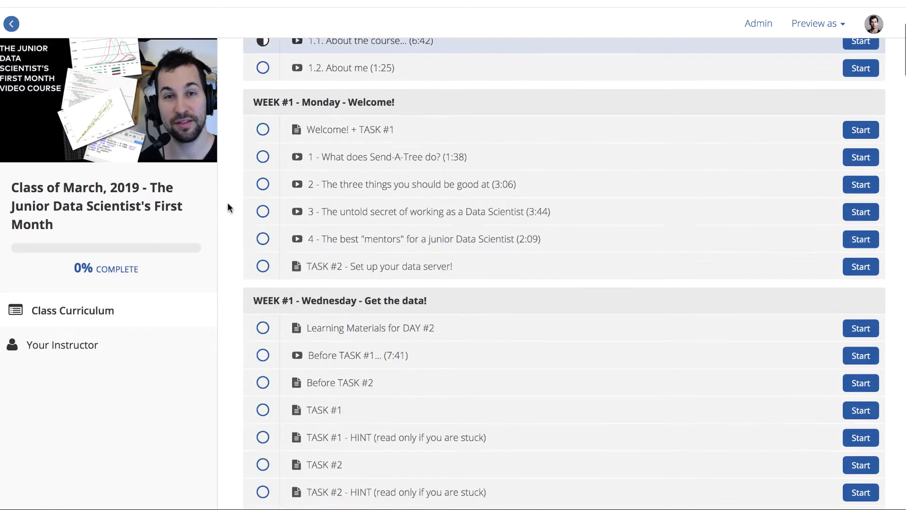
{"action": "scroll", "coordinate": [228, 203], "scroll_direction": "down", "scroll_amount": 2}
{"action": "scroll", "coordinate": [227, 207], "scroll_direction": "down", "scroll_amount": 2}
{"action": "scroll", "coordinate": [227, 208], "scroll_direction": "down", "scroll_amount": 2}
{"action": "scroll", "coordinate": [227, 207], "scroll_direction": "down", "scroll_amount": 1}
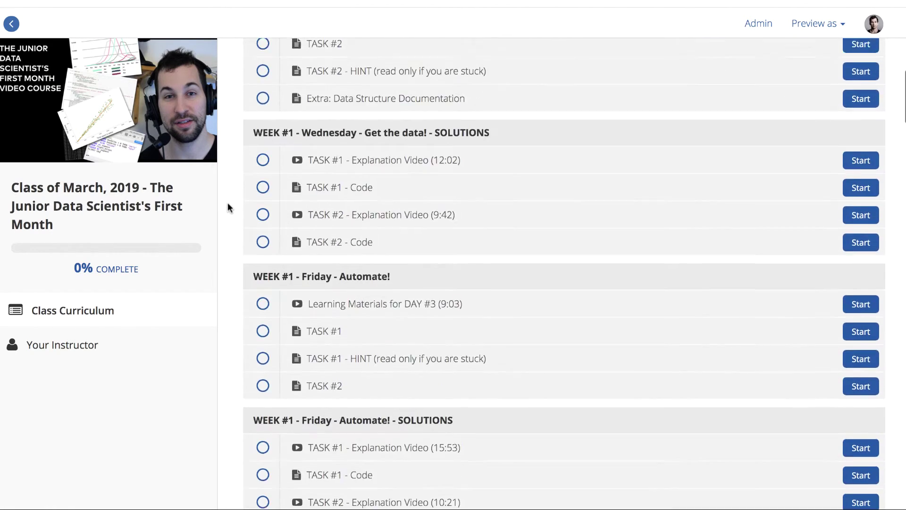
{"action": "scroll", "coordinate": [227, 208], "scroll_direction": "down", "scroll_amount": 2}
{"action": "scroll", "coordinate": [228, 208], "scroll_direction": "down", "scroll_amount": 2}
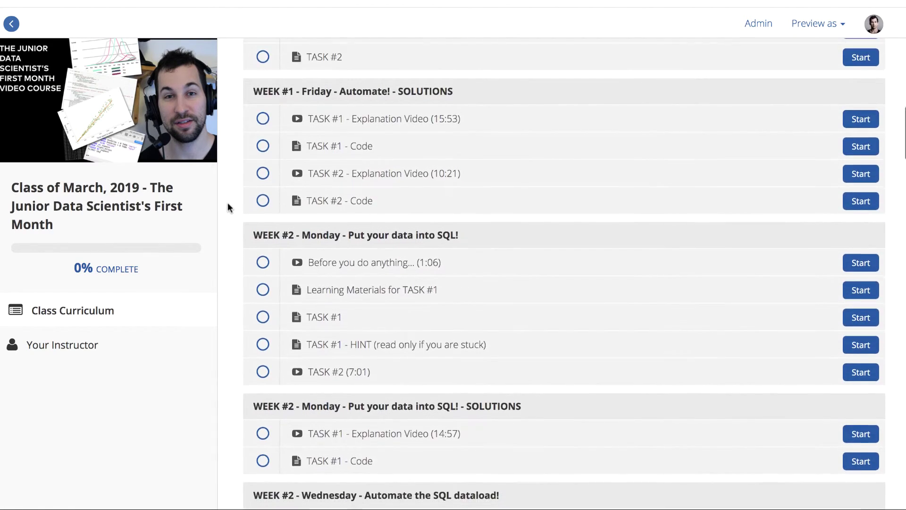
{"action": "scroll", "coordinate": [227, 207], "scroll_direction": "down", "scroll_amount": 2}
{"action": "scroll", "coordinate": [227, 208], "scroll_direction": "down", "scroll_amount": 2}
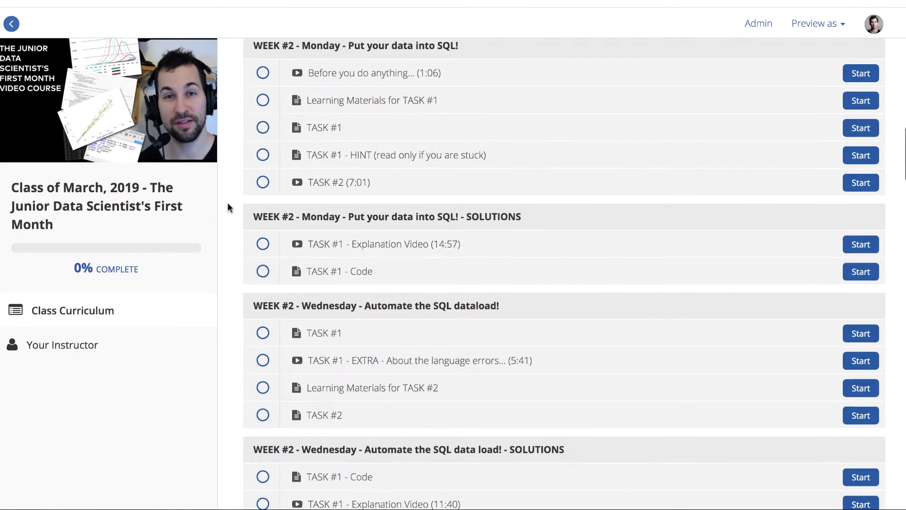
{"action": "scroll", "coordinate": [228, 207], "scroll_direction": "down", "scroll_amount": 1}
{"action": "scroll", "coordinate": [227, 207], "scroll_direction": "down", "scroll_amount": 1}
{"action": "scroll", "coordinate": [227, 208], "scroll_direction": "down", "scroll_amount": 1}
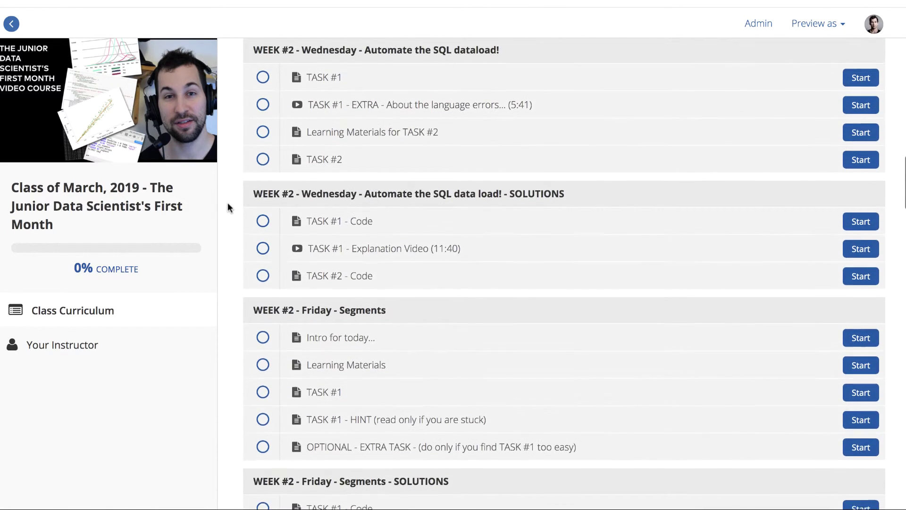
{"action": "scroll", "coordinate": [227, 206], "scroll_direction": "down", "scroll_amount": 1}
{"action": "scroll", "coordinate": [227, 205], "scroll_direction": "down", "scroll_amount": 1}
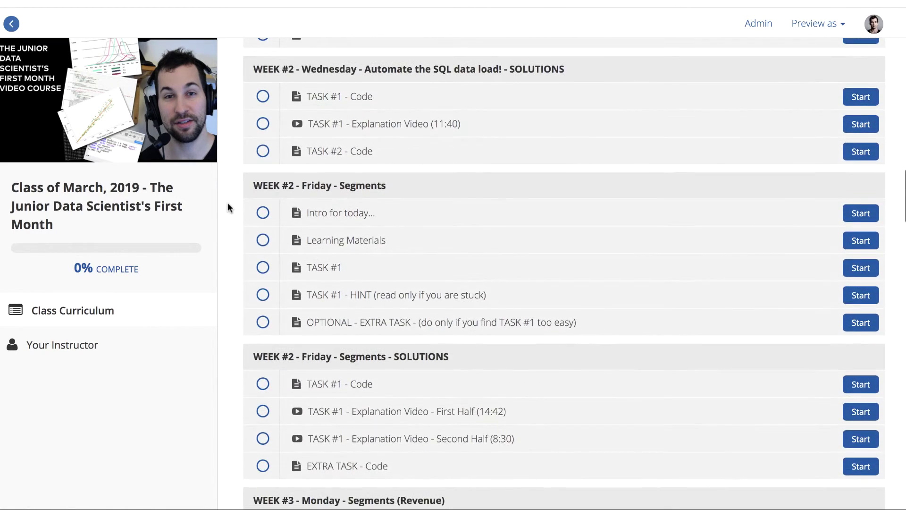
{"action": "scroll", "coordinate": [227, 207], "scroll_direction": "down", "scroll_amount": 1}
{"action": "scroll", "coordinate": [228, 208], "scroll_direction": "down", "scroll_amount": 2}
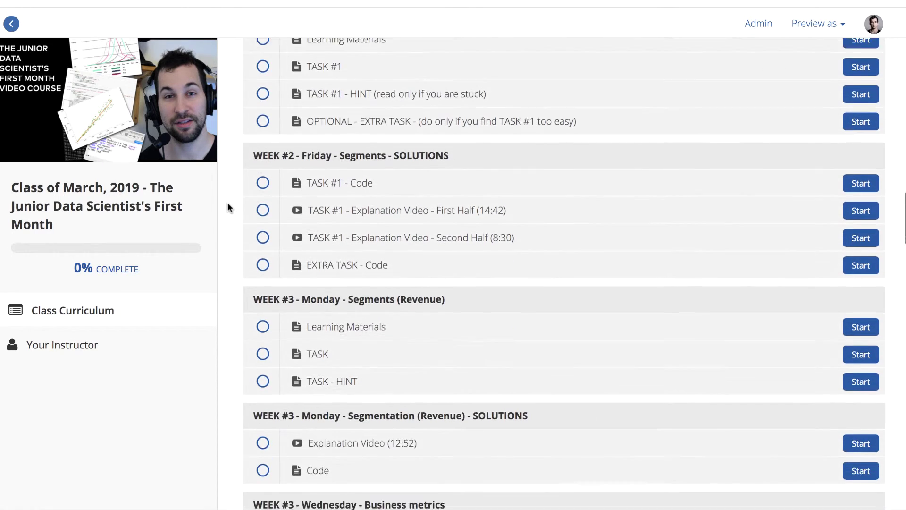
{"action": "scroll", "coordinate": [227, 206], "scroll_direction": "down", "scroll_amount": 3}
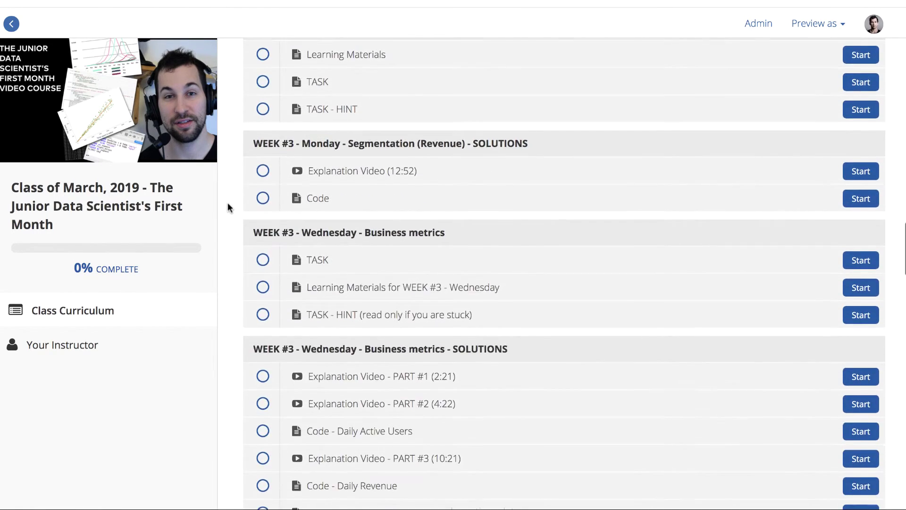
{"action": "scroll", "coordinate": [227, 208], "scroll_direction": "down", "scroll_amount": 5}
{"action": "scroll", "coordinate": [228, 207], "scroll_direction": "down", "scroll_amount": 2}
{"action": "scroll", "coordinate": [228, 207], "scroll_direction": "down", "scroll_amount": 4}
{"action": "scroll", "coordinate": [227, 207], "scroll_direction": "down", "scroll_amount": 1}
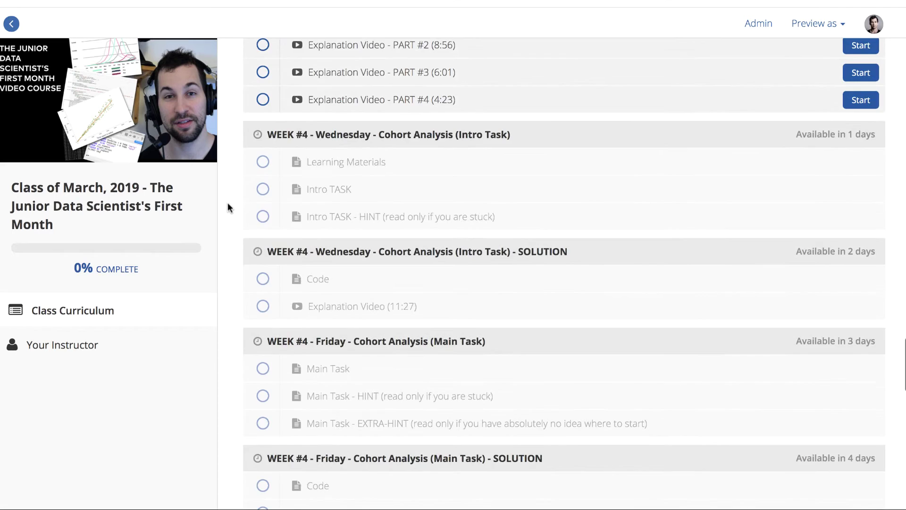
{"action": "scroll", "coordinate": [228, 207], "scroll_direction": "down", "scroll_amount": 3}
{"action": "scroll", "coordinate": [227, 207], "scroll_direction": "down", "scroll_amount": 1}
{"action": "scroll", "coordinate": [228, 206], "scroll_direction": "down", "scroll_amount": 2}
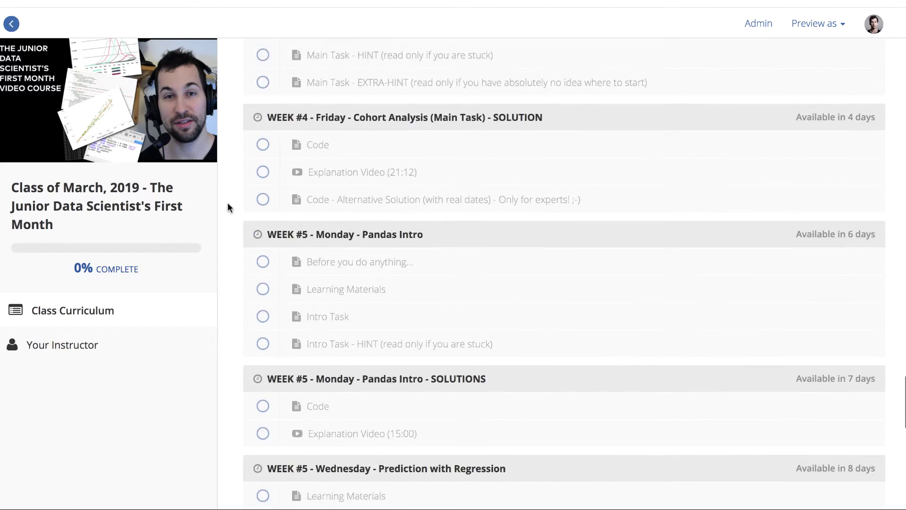
{"action": "scroll", "coordinate": [227, 205], "scroll_direction": "down", "scroll_amount": 3}
{"action": "scroll", "coordinate": [227, 206], "scroll_direction": "down", "scroll_amount": 5}
{"action": "scroll", "coordinate": [227, 206], "scroll_direction": "down", "scroll_amount": 1}
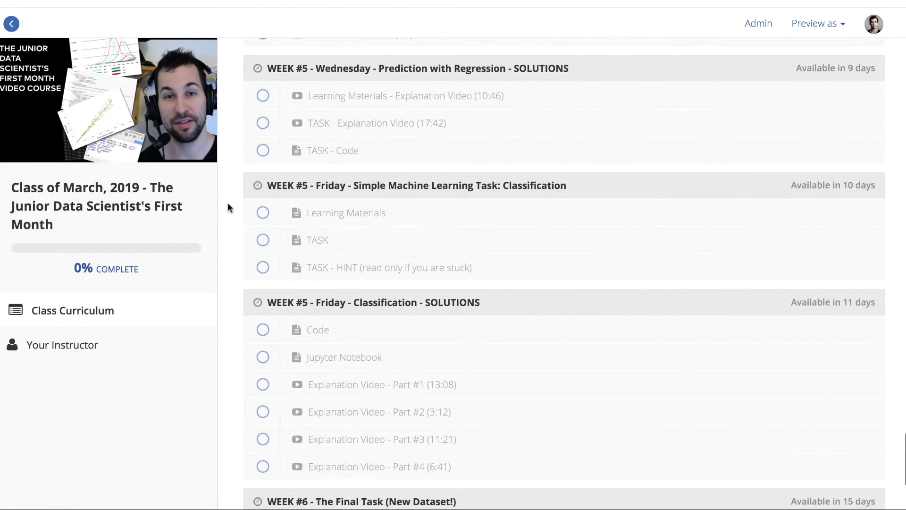
{"action": "scroll", "coordinate": [228, 207], "scroll_direction": "down", "scroll_amount": 2}
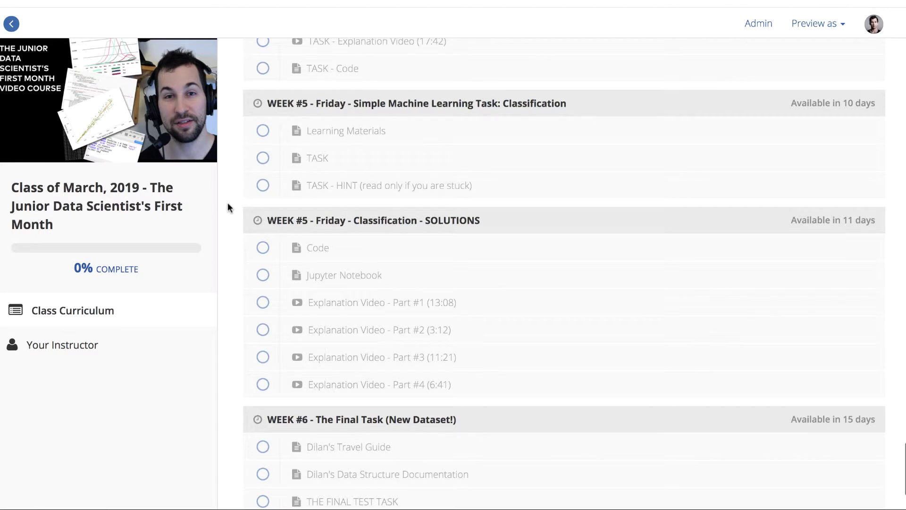